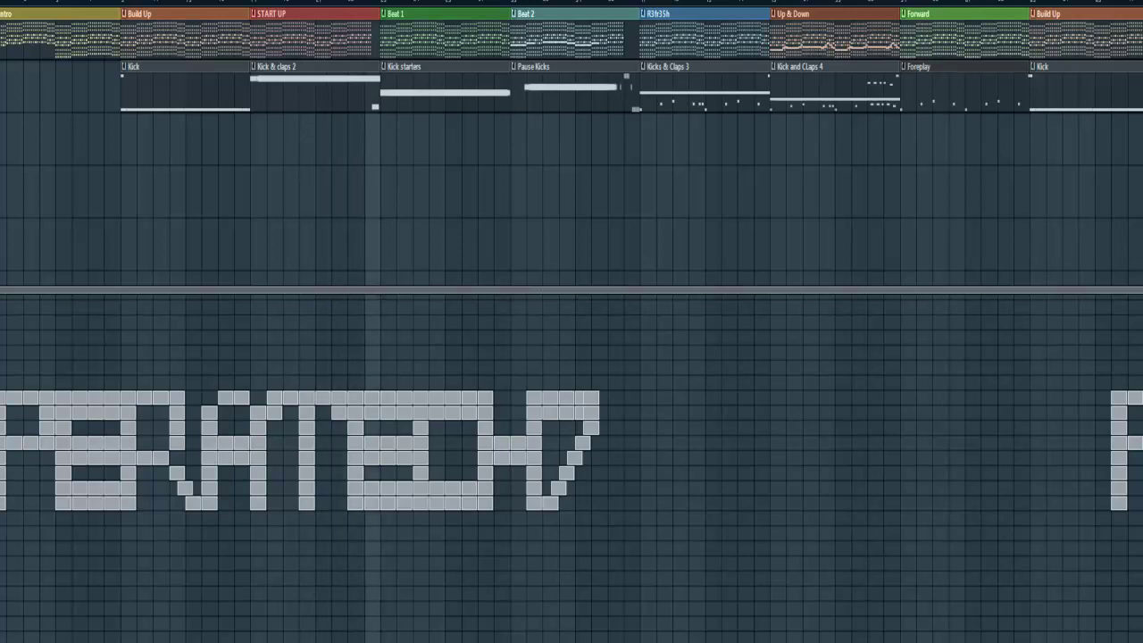
Step: Follow the playing song along the playlist from the START UP section to the second R3fr35h section, examining the pattern and kick clips
scroll(817, 450, "up", 4)
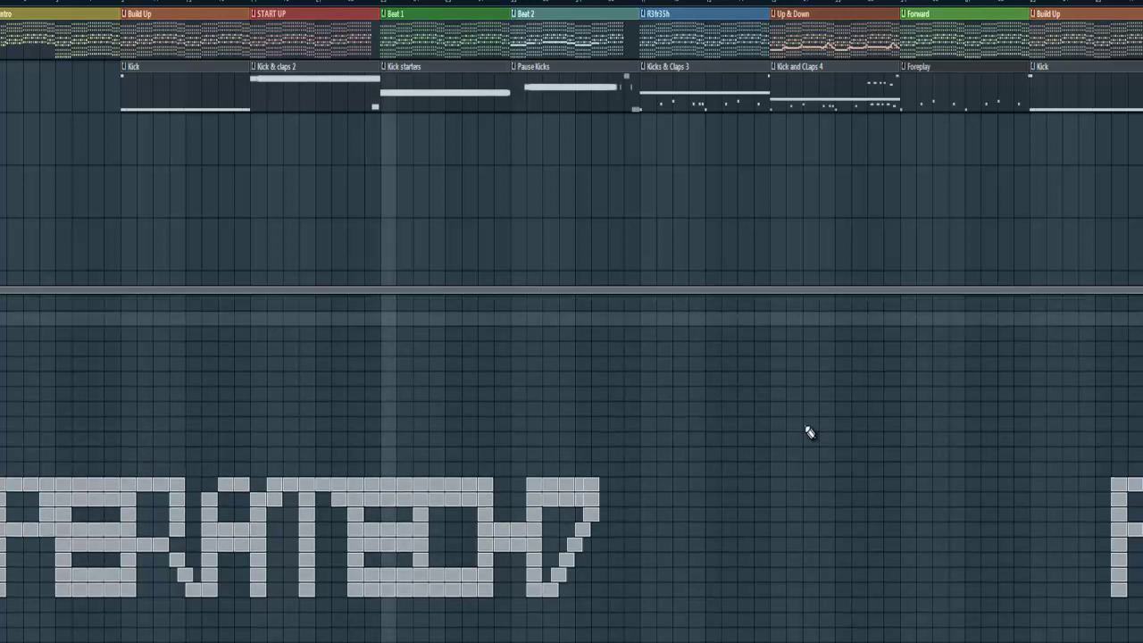
scroll(572, 176, "down", 2)
scroll(474, 404, "down", 3)
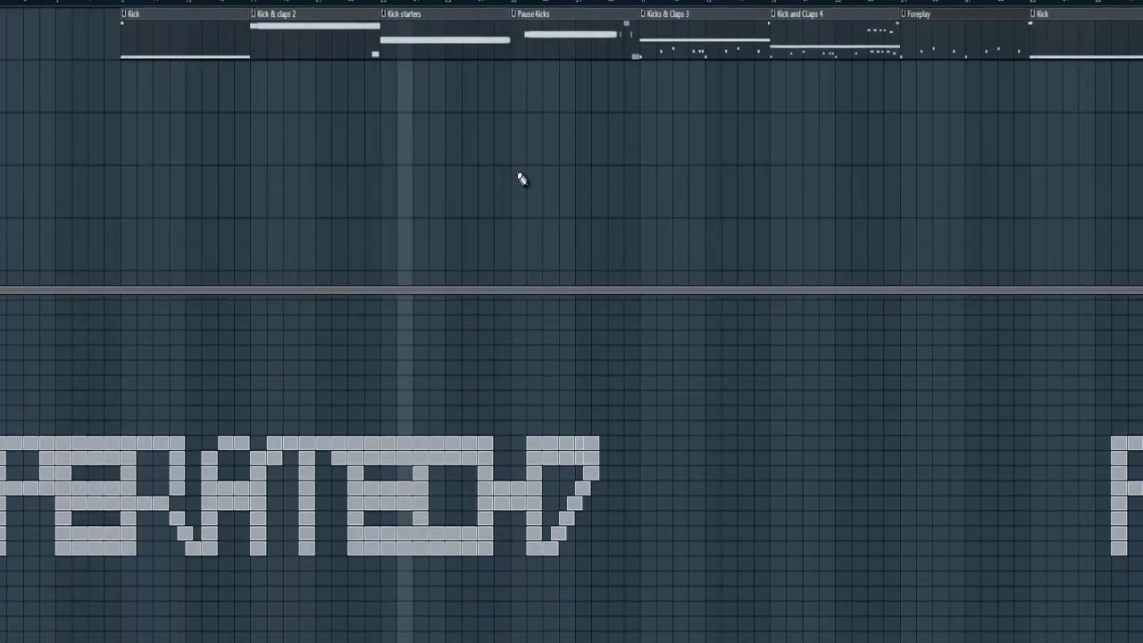
scroll(516, 187, "up", 2)
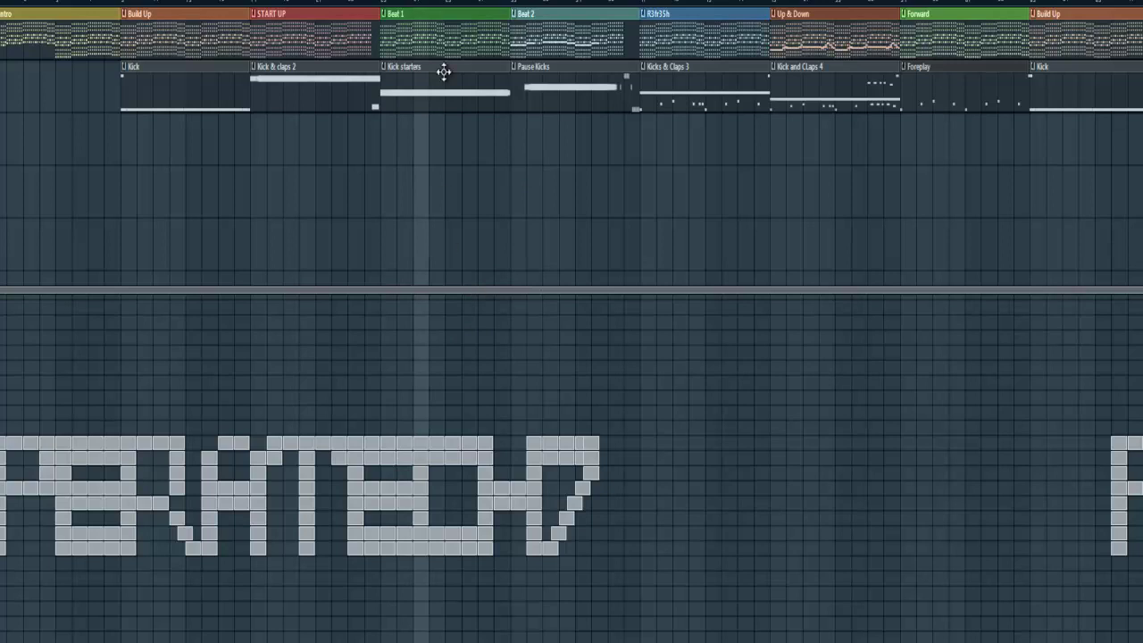
scroll(477, 163, "up", 3)
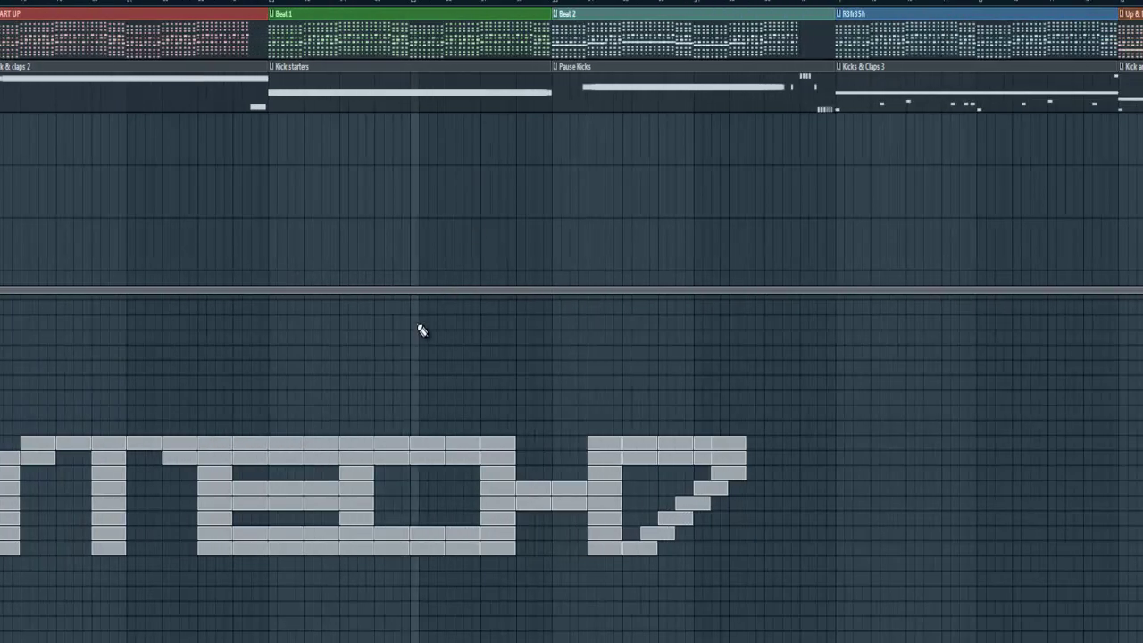
left_click_drag(475, 364, 939, 356)
scroll(747, 353, "up", 3)
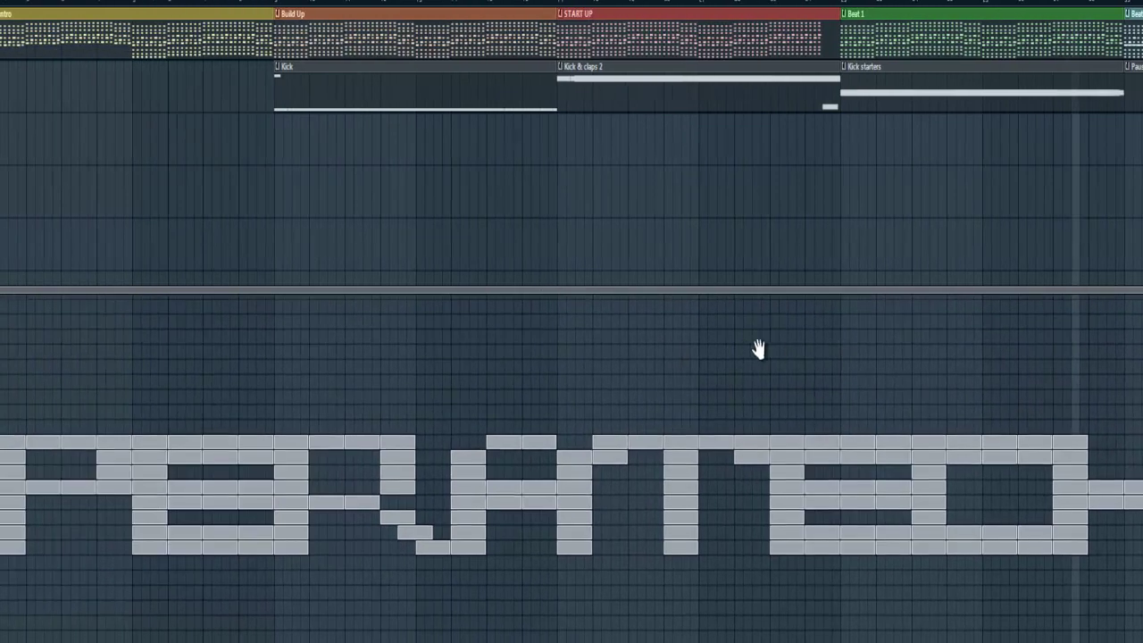
scroll(773, 350, "down", 5)
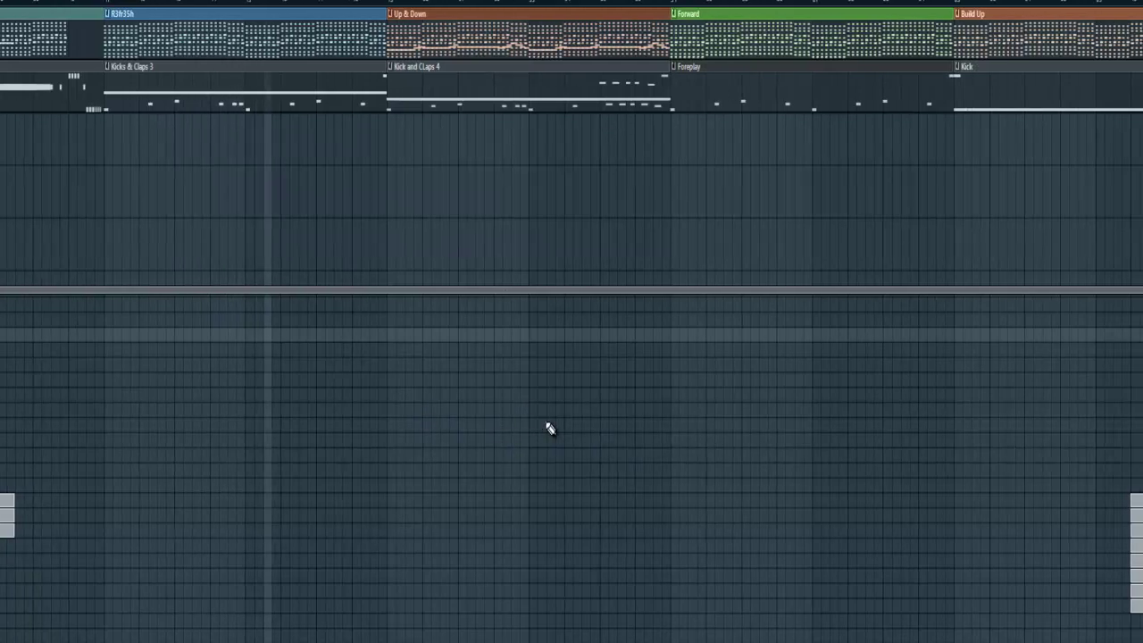
mouse_move(591, 429)
left_mouse_down()
mouse_move(521, 413)
mouse_move(355, 416)
mouse_move(482, 428)
mouse_move(437, 426)
left_mouse_up()
left_click_drag(587, 423, 507, 423)
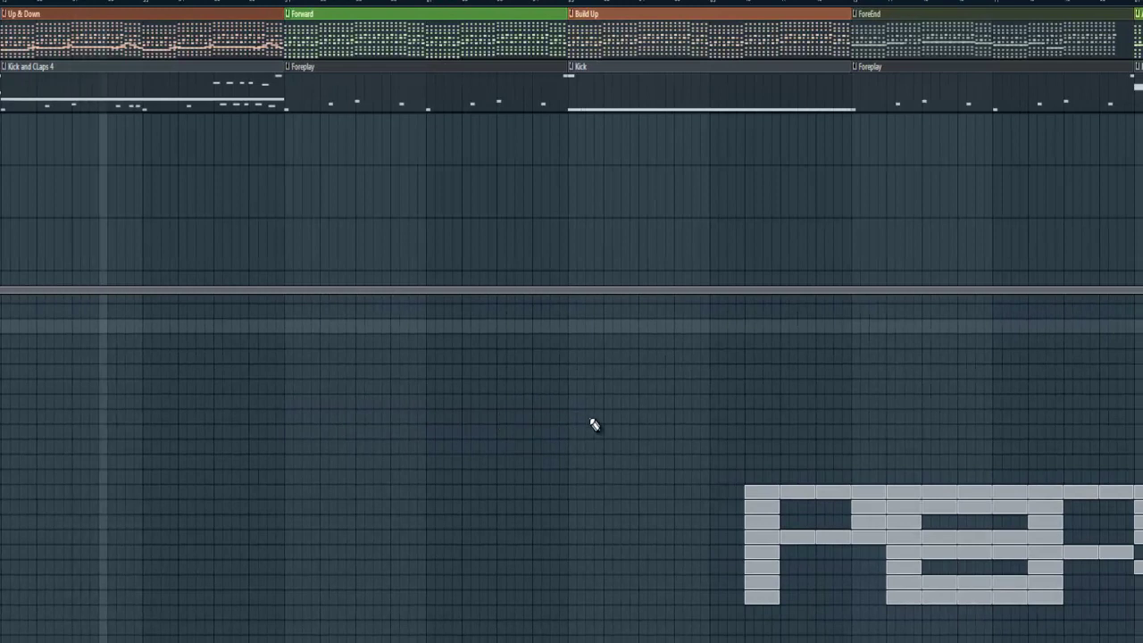
left_click_drag(602, 429, 403, 409)
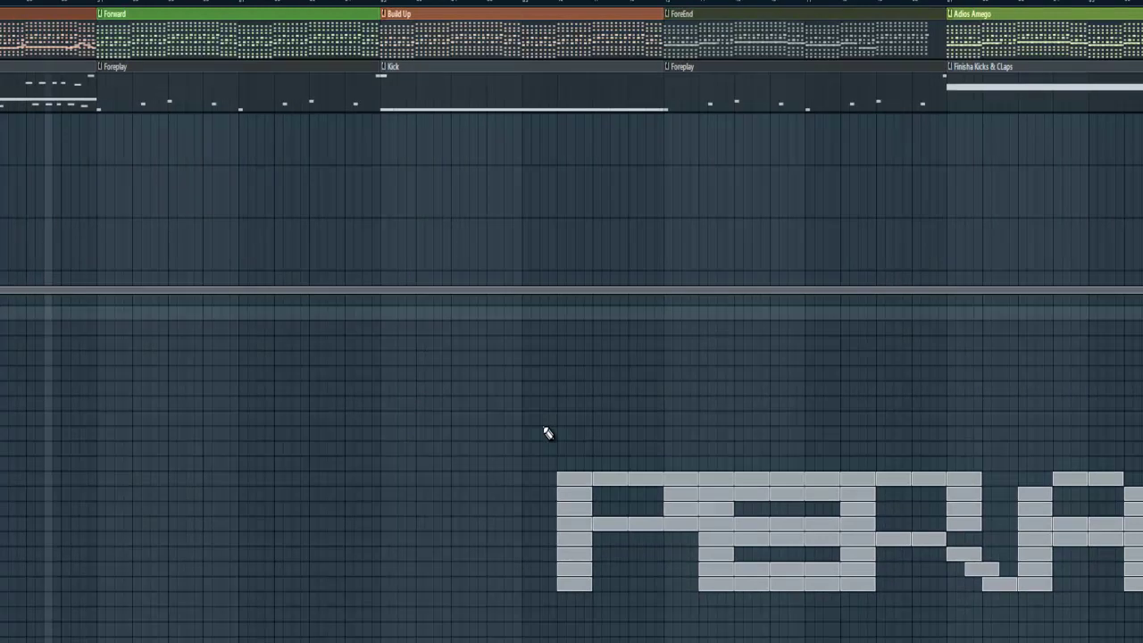
left_click_drag(800, 373, 634, 327)
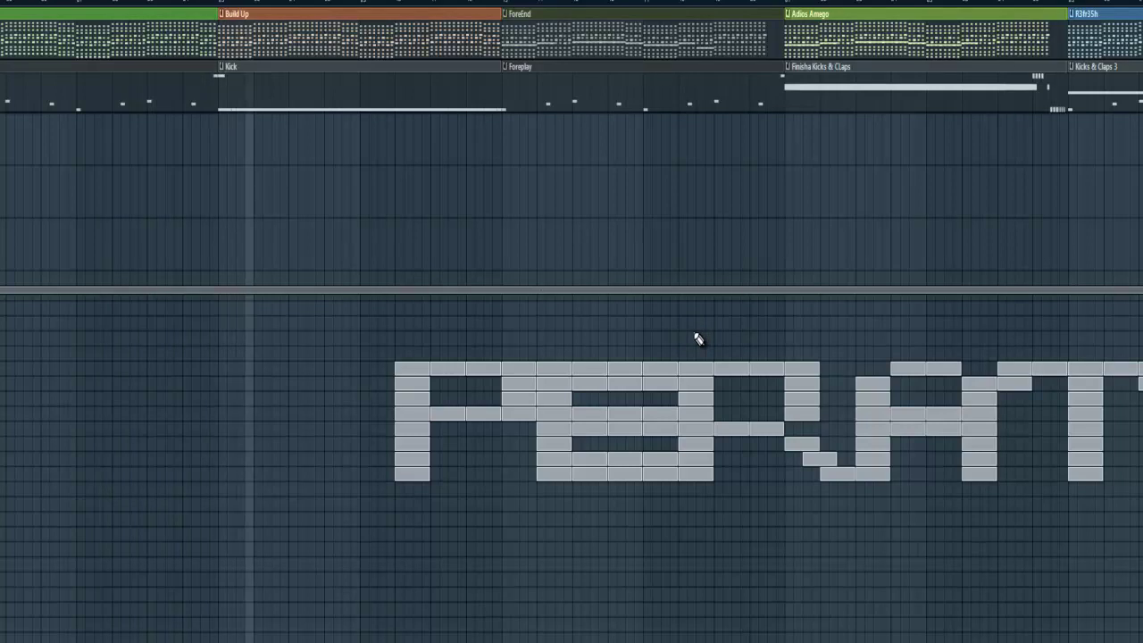
scroll(694, 331, "right", 4)
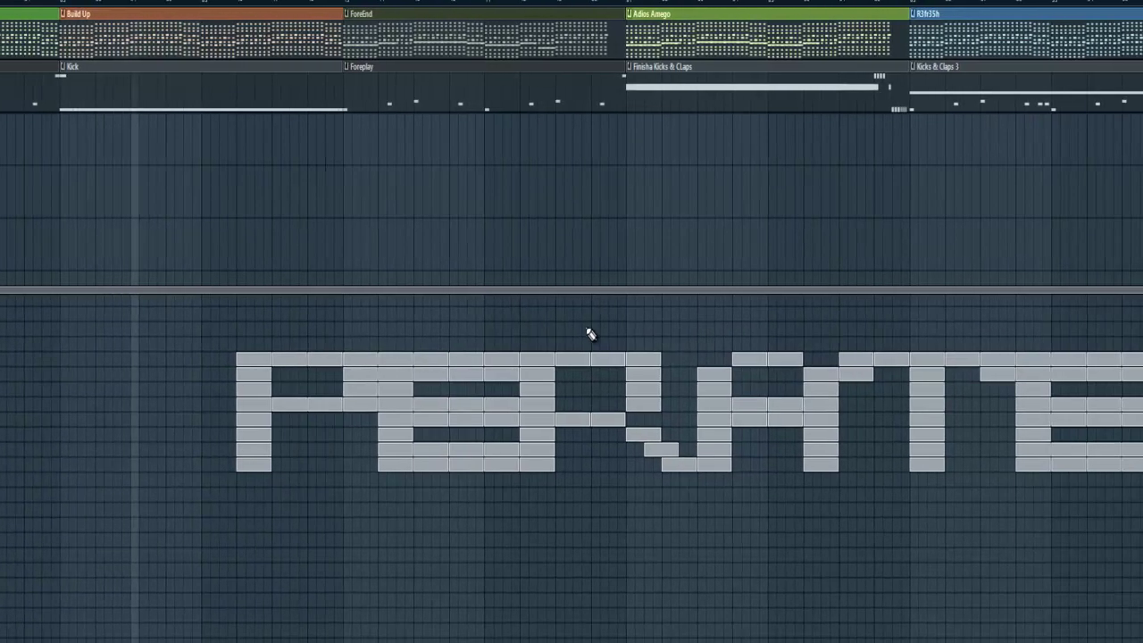
left_click_drag(584, 324, 402, 335)
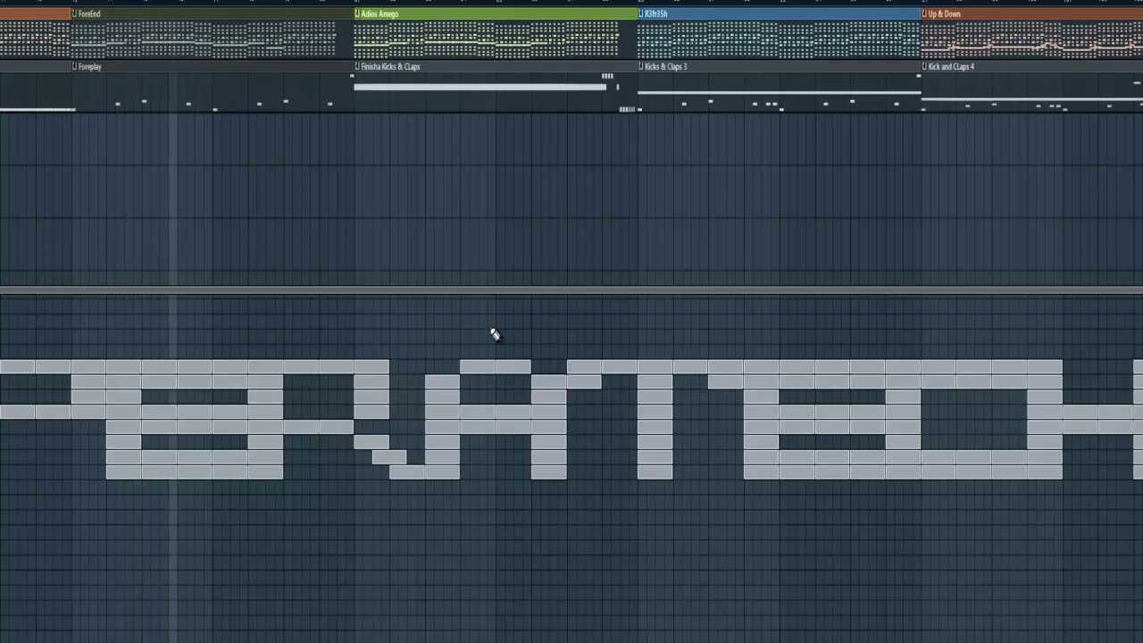
left_click_drag(488, 322, 401, 324)
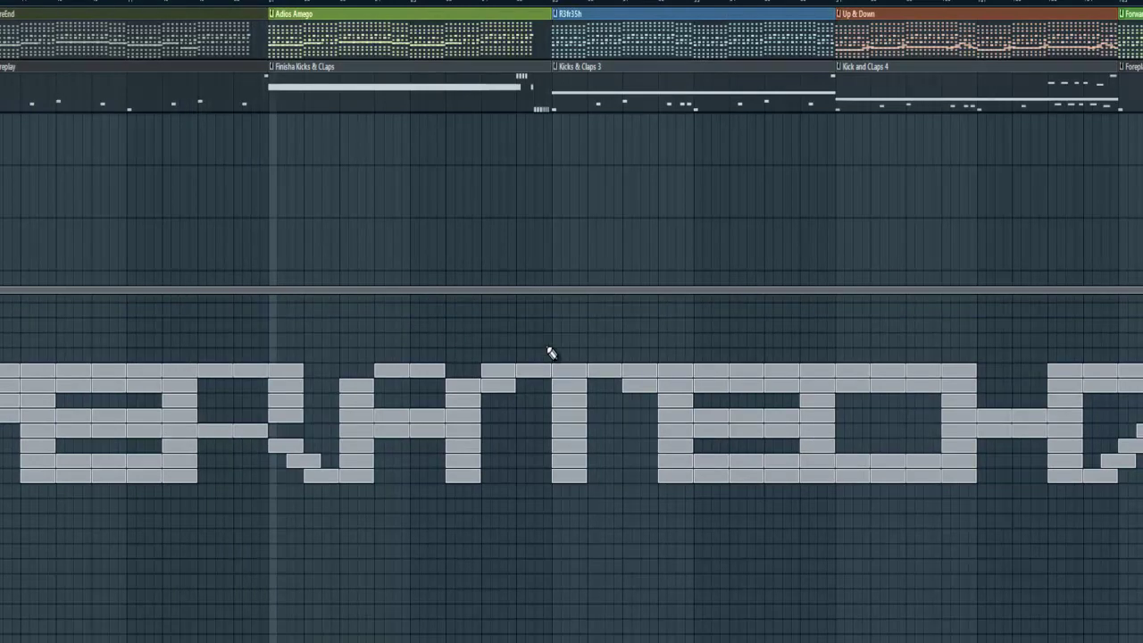
left_click_drag(530, 327, 357, 327)
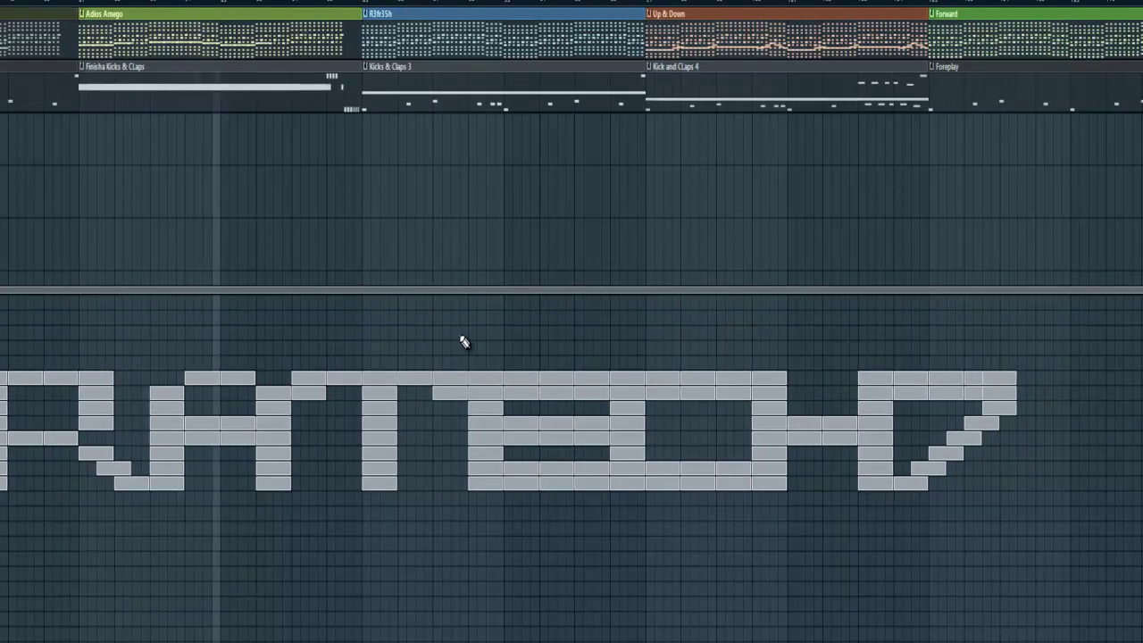
mouse_move(474, 337)
left_mouse_down()
mouse_move(401, 322)
mouse_move(339, 352)
left_mouse_up()
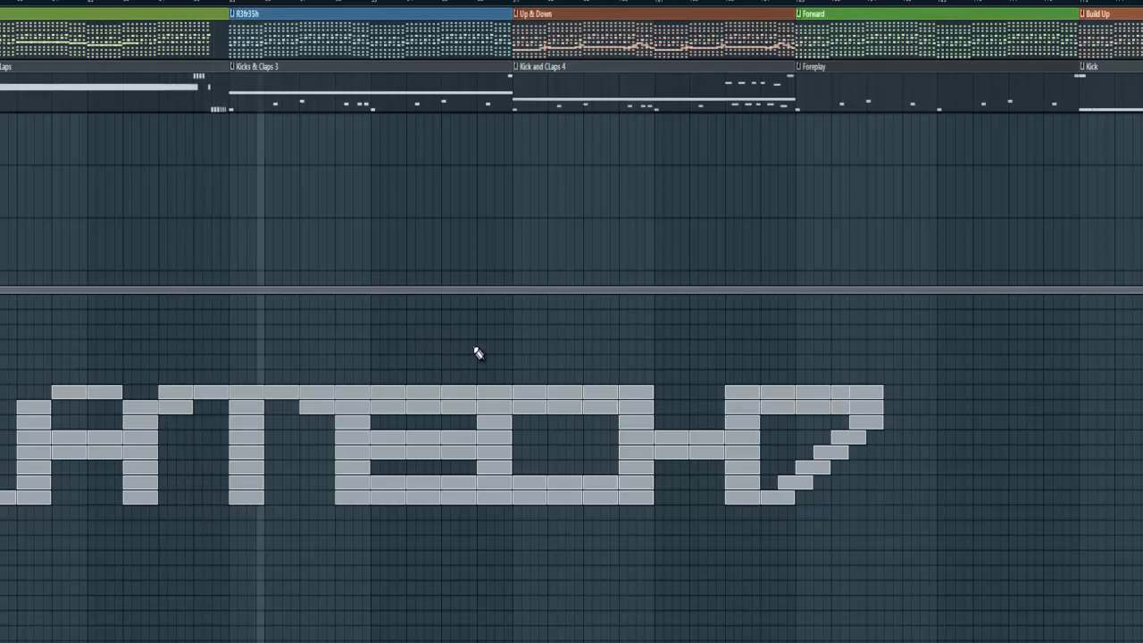
scroll(455, 348, "right", 1)
scroll(496, 250, "up", 1)
scroll(494, 248, "down", 1)
scroll(497, 250, "up", 1)
scroll(497, 253, "down", 1)
scroll(500, 272, "up", 1)
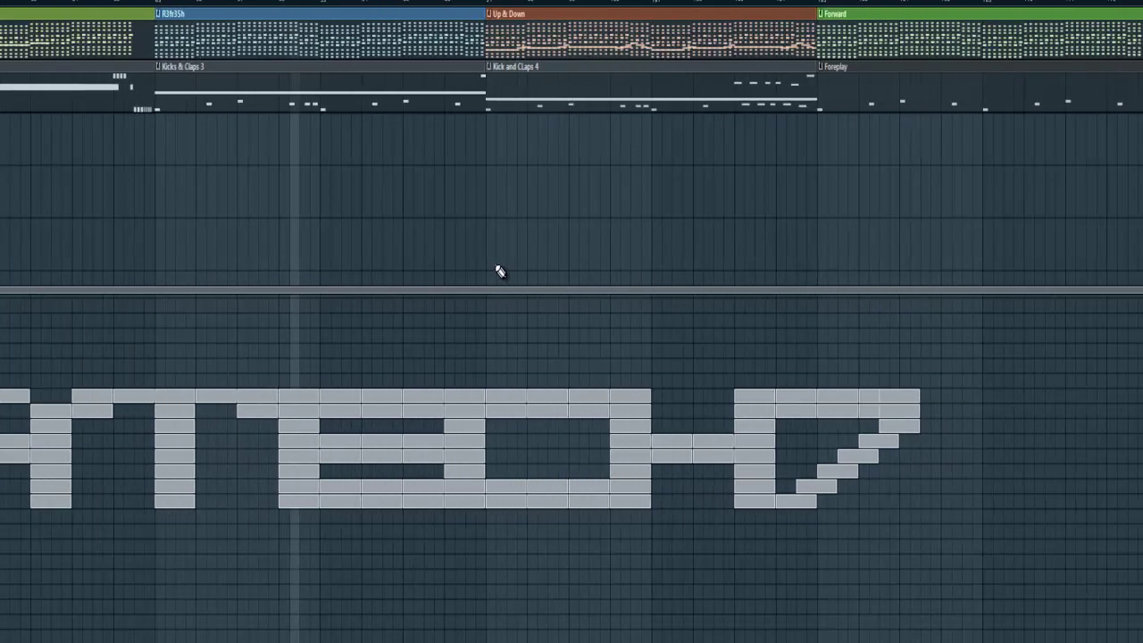
scroll(502, 259, "up", 1)
scroll(508, 237, "up", 1)
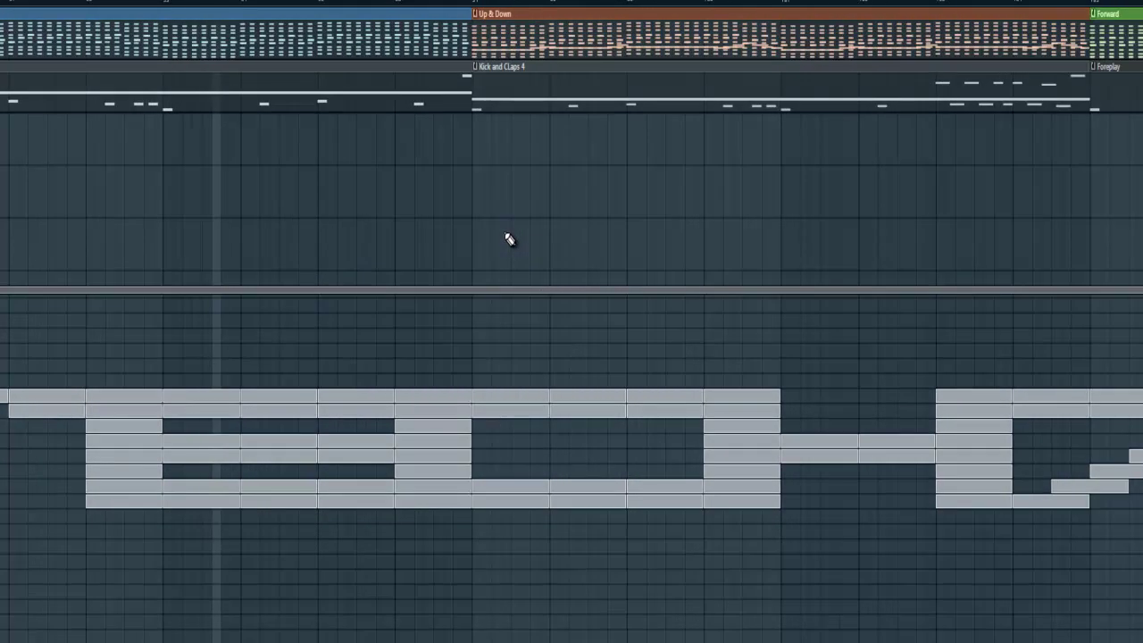
scroll(508, 238, "down", 1)
scroll(508, 239, "up", 1)
scroll(510, 234, "up", 1)
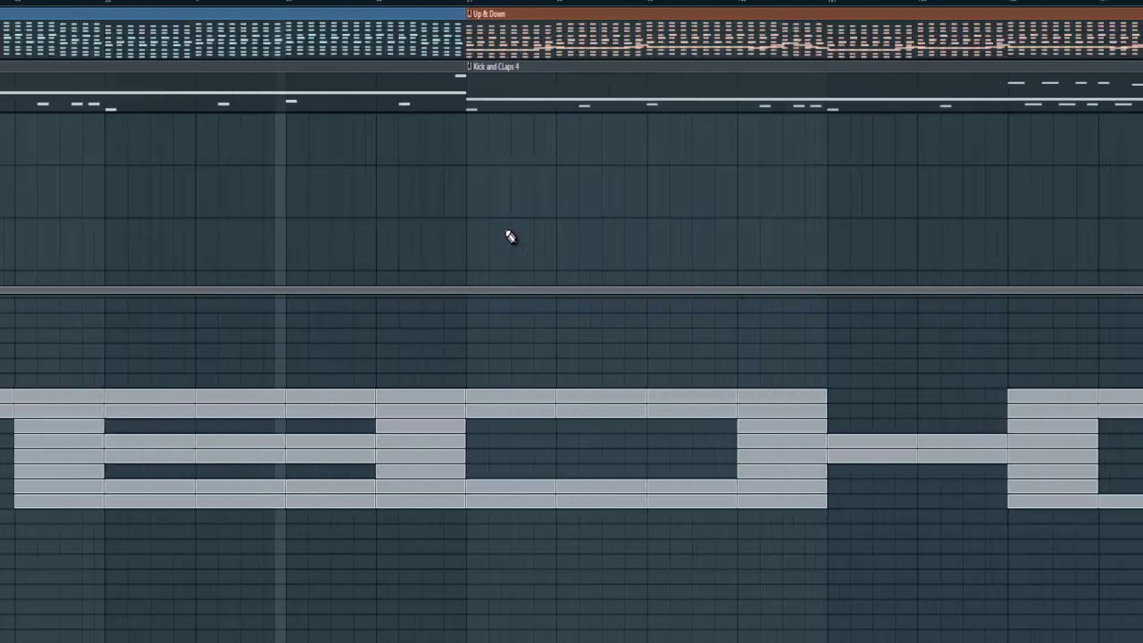
scroll(512, 232, "down", 1)
scroll(517, 246, "down", 1)
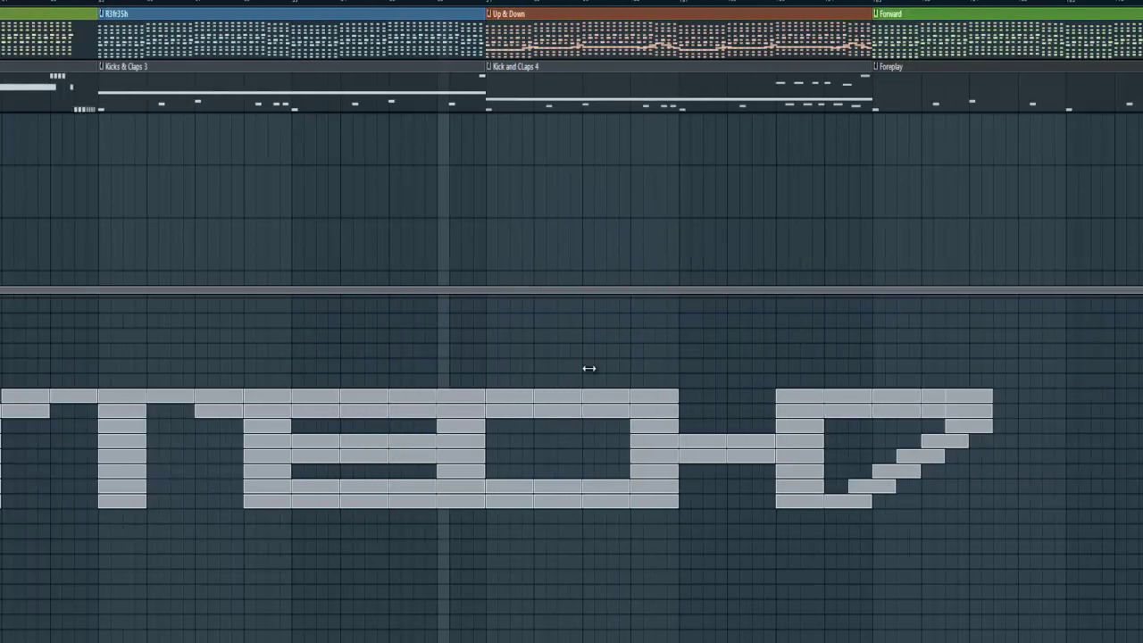
scroll(590, 327, "down", 1)
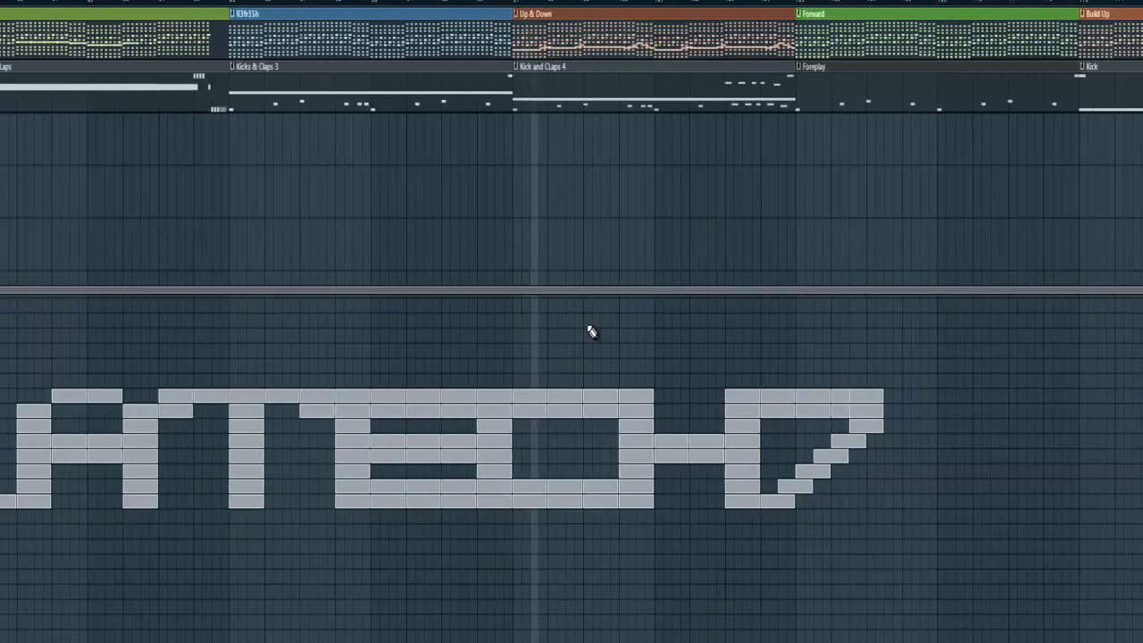
Step: Replace the Blow Kick clip beneath the last ForeEnd clip with a Foreplay clip
scroll(590, 330, "down", 4)
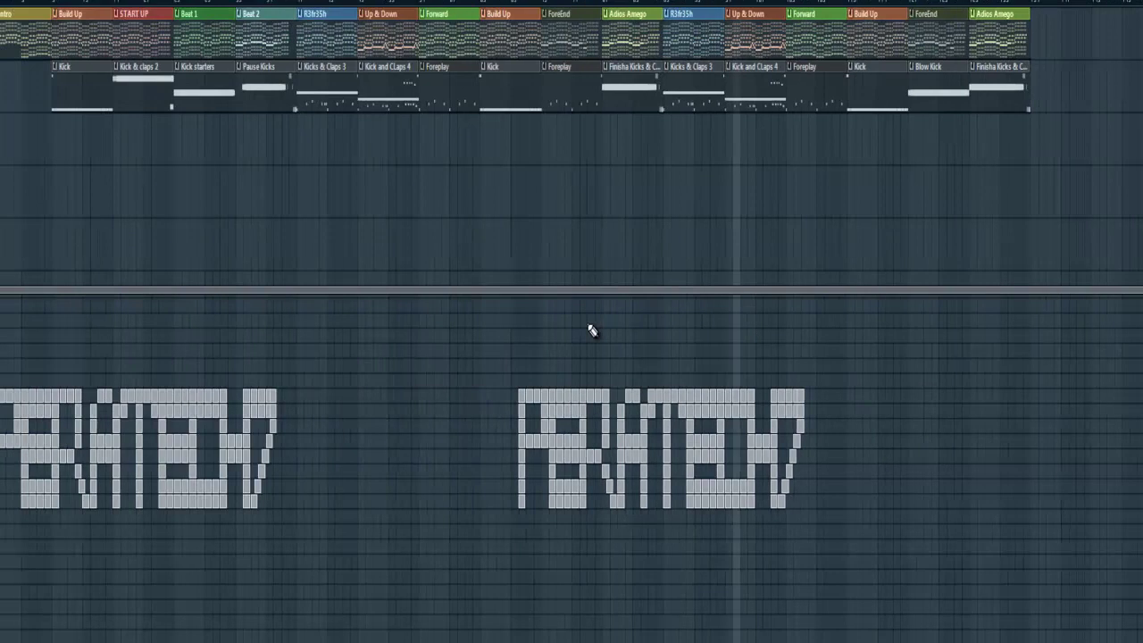
left_click_drag(837, 224, 505, 260)
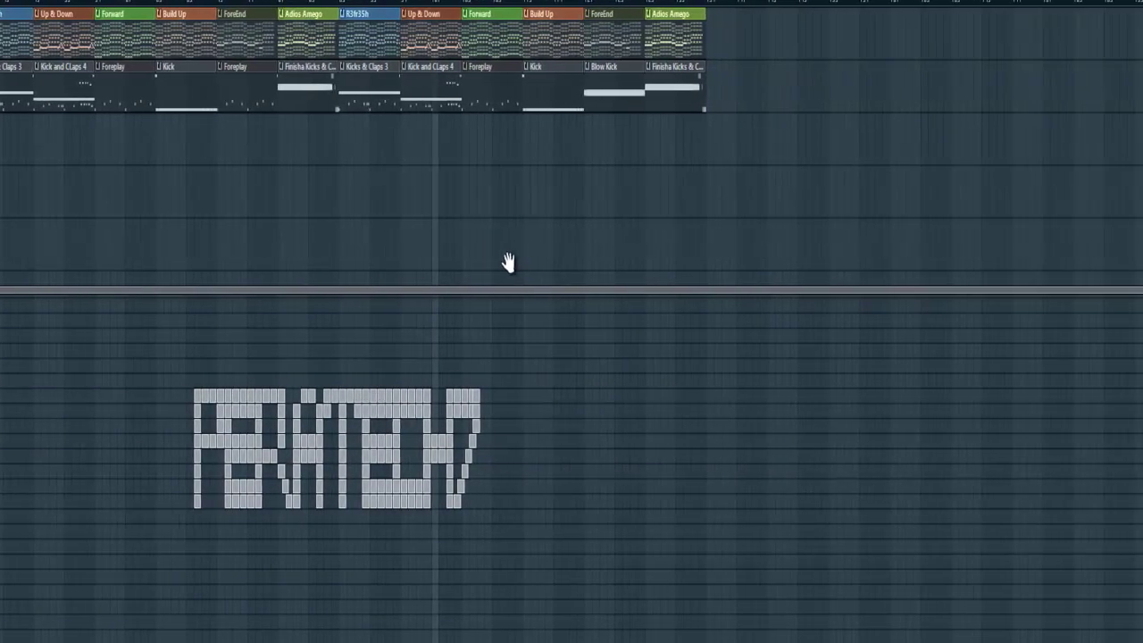
scroll(538, 266, "up", 3)
scroll(557, 253, "up", 2)
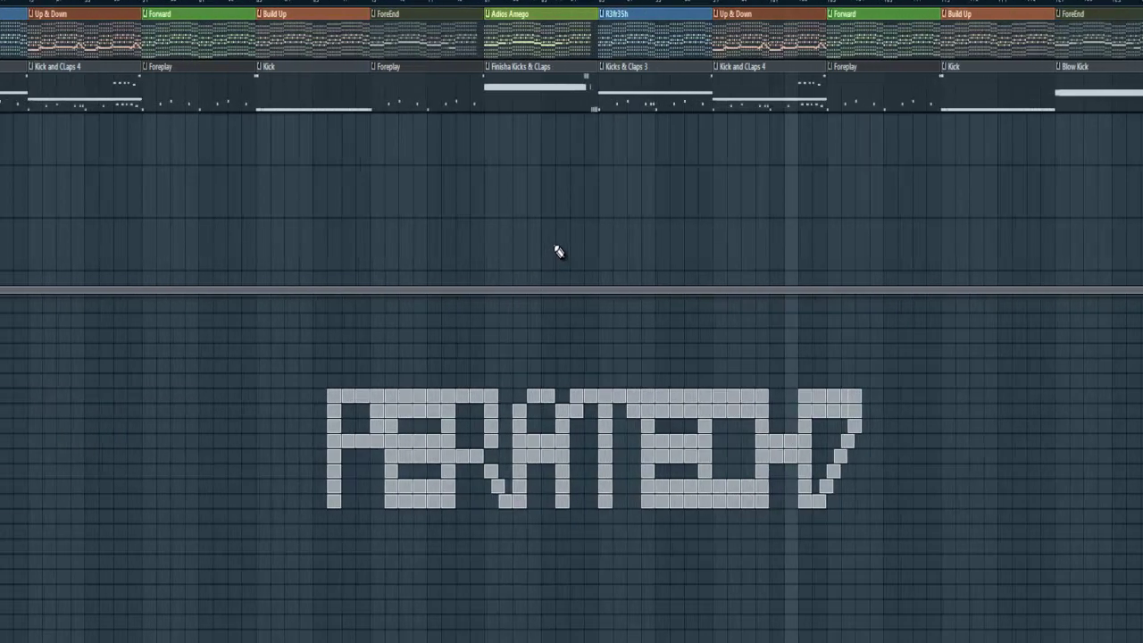
left_click_drag(599, 227, 396, 235)
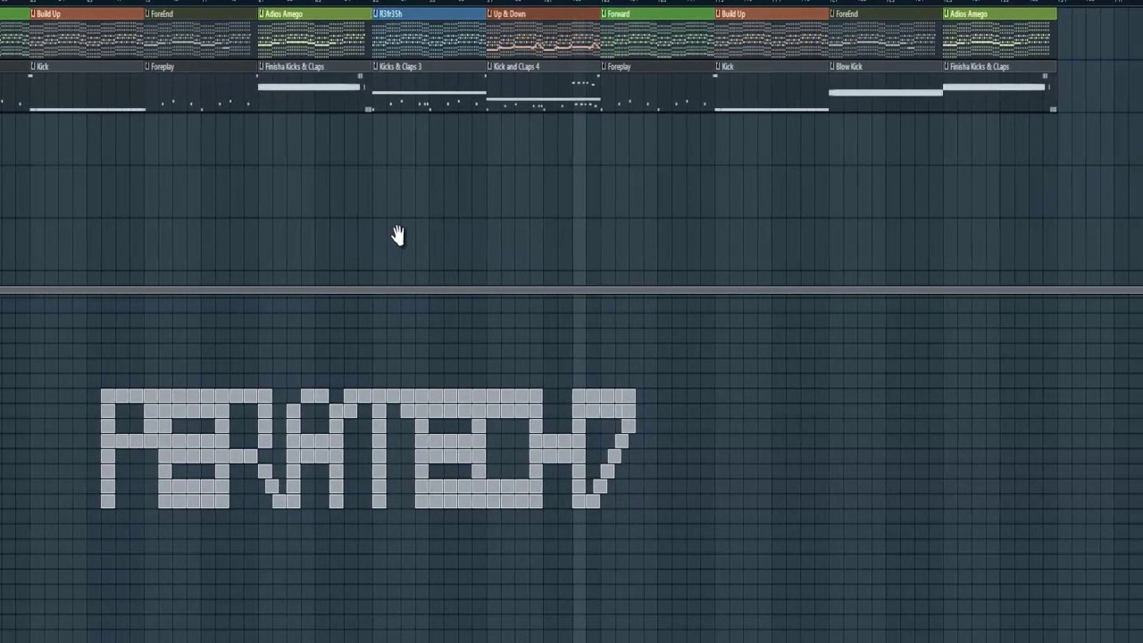
scroll(432, 249, "up", 1)
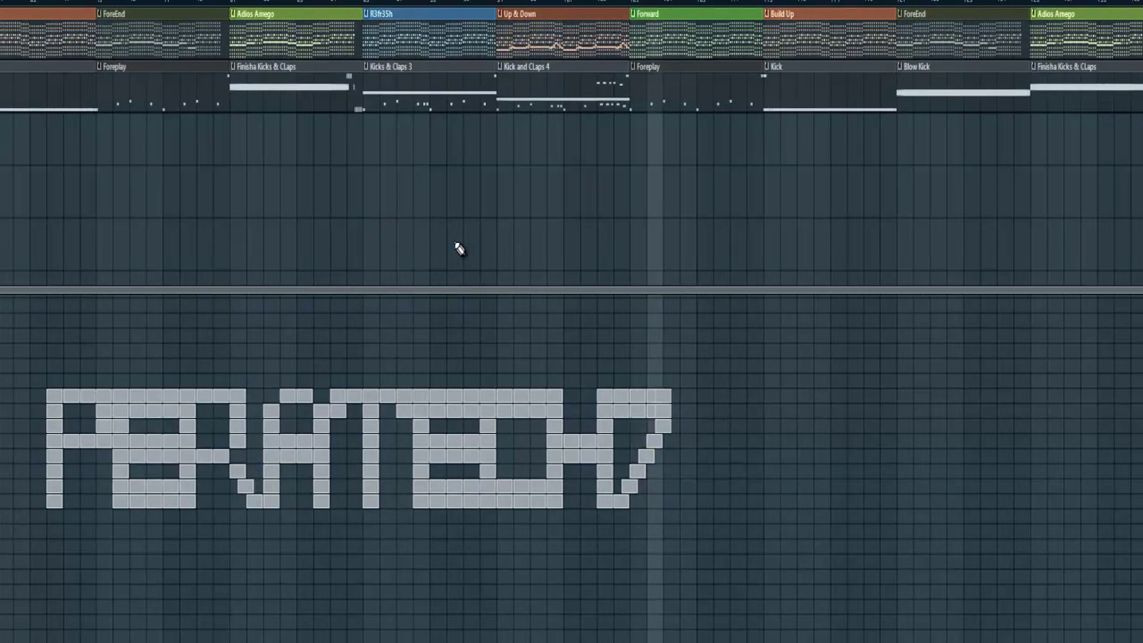
mouse_move(470, 222)
left_mouse_down()
mouse_move(439, 223)
mouse_move(462, 224)
left_mouse_up()
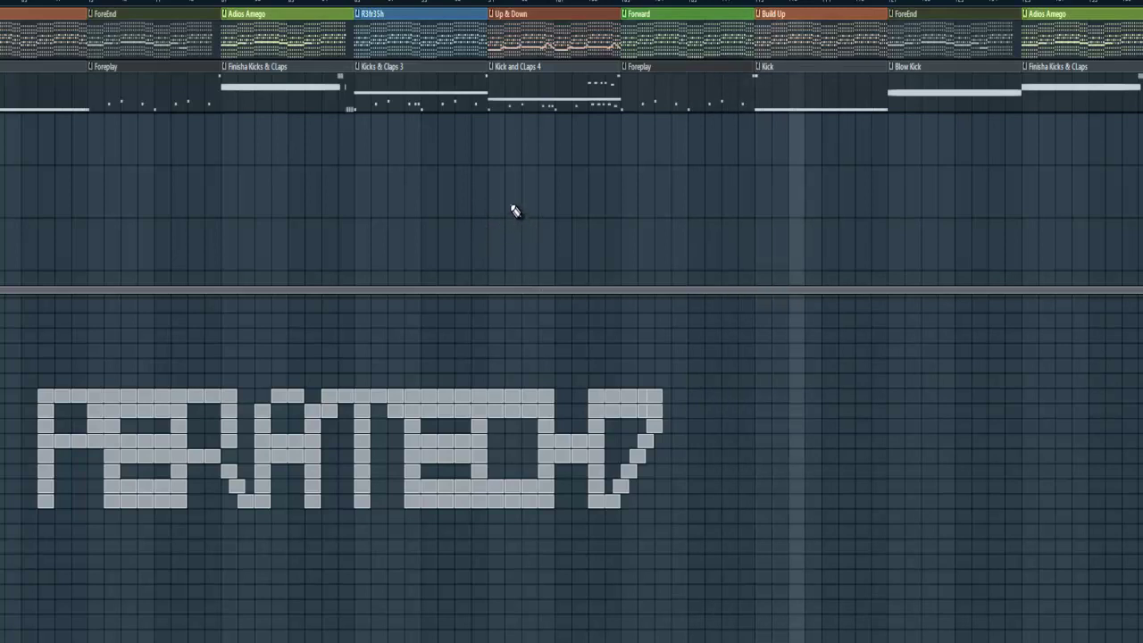
right_click(921, 107)
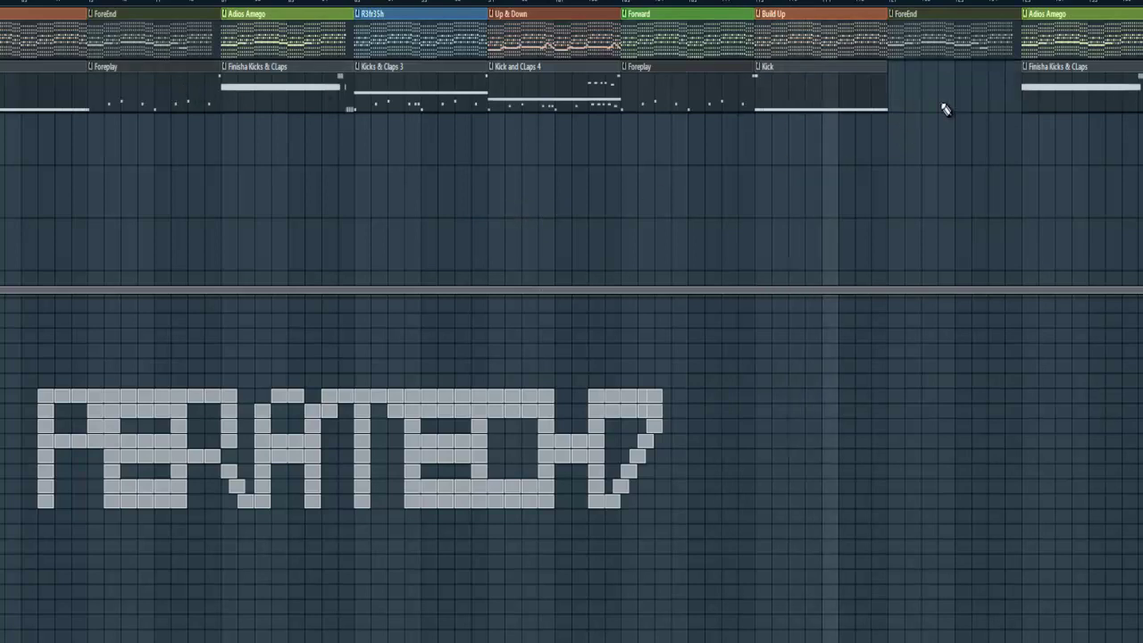
left_click(900, 100)
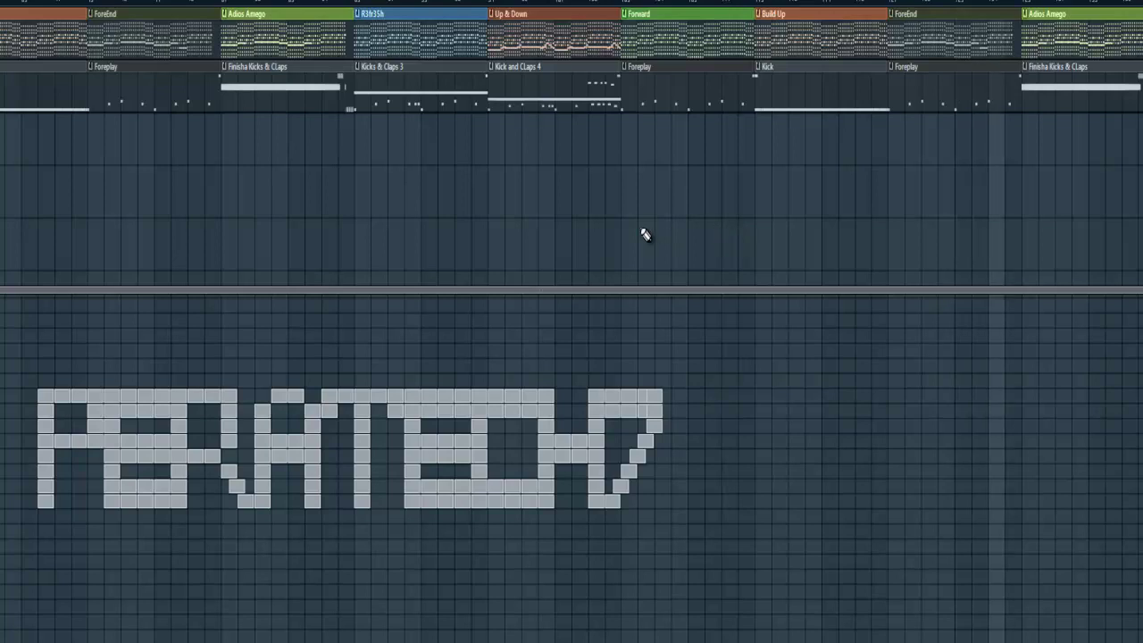
left_click_drag(758, 224, 590, 256)
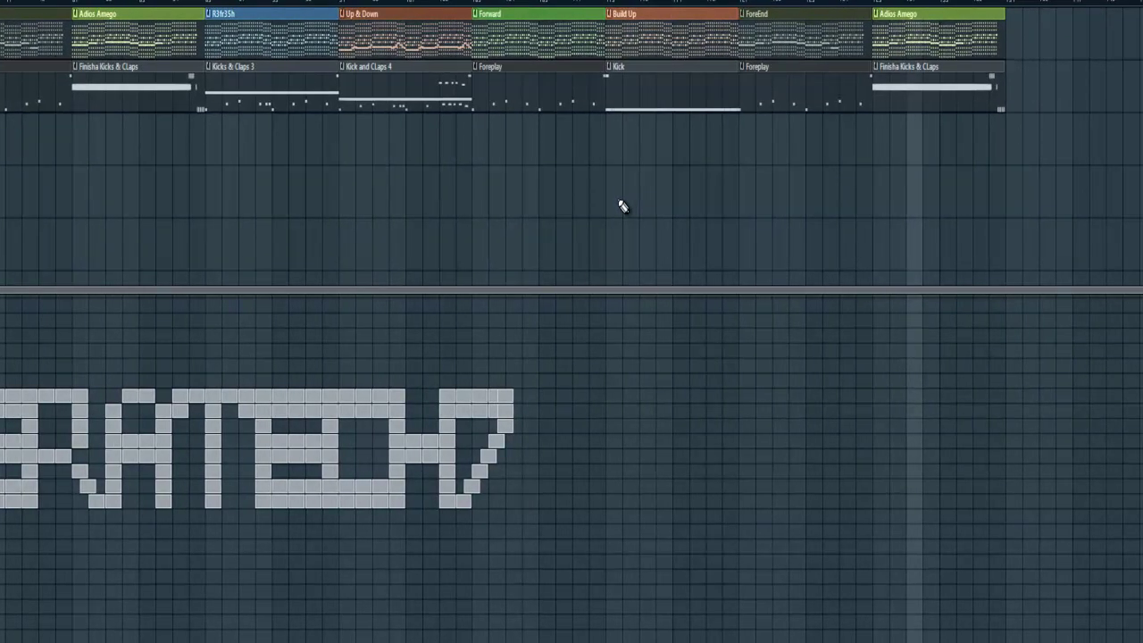